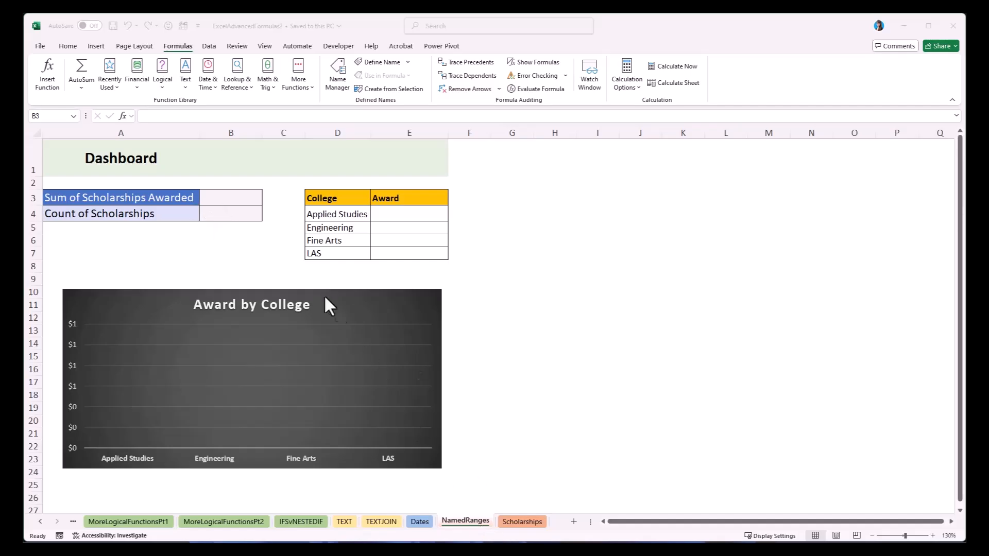
Look at the source data on the Scholarships sheet and return to the NamedRanges dashboard.
click(518, 524)
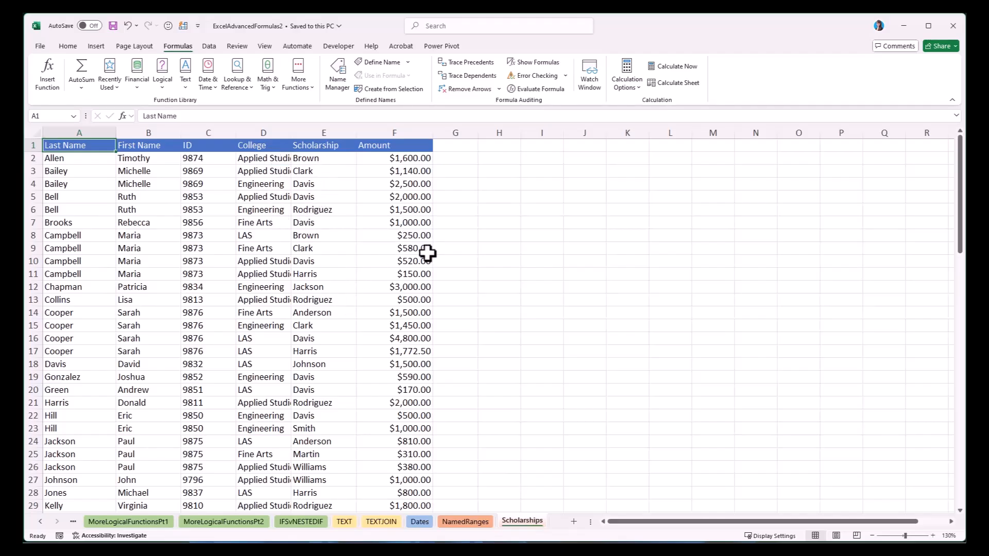
click(466, 521)
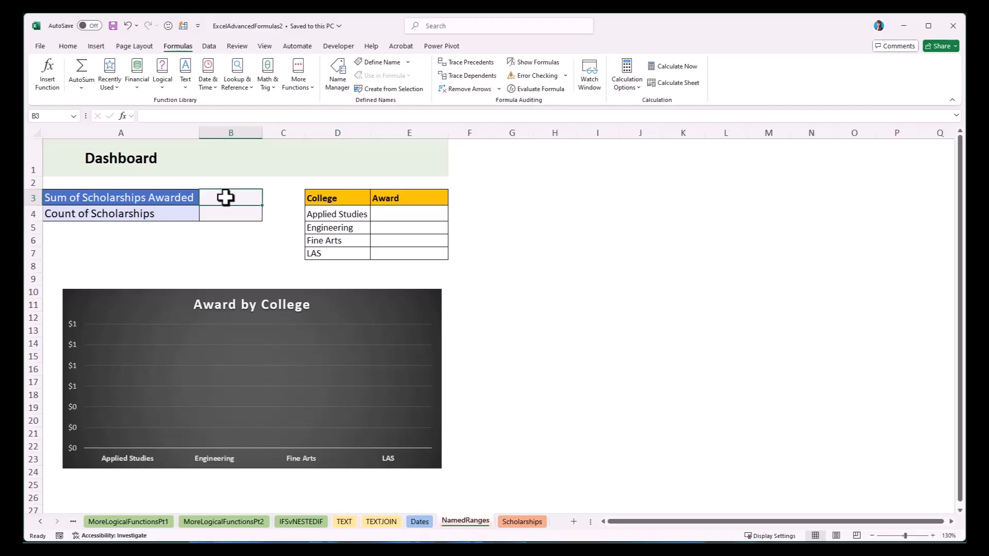
text(=sum)
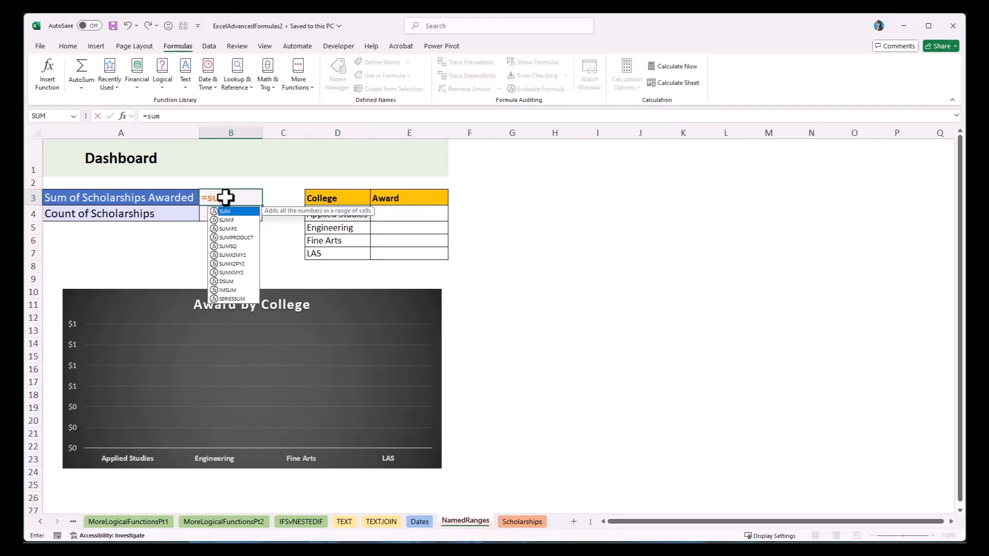
key(Tab)
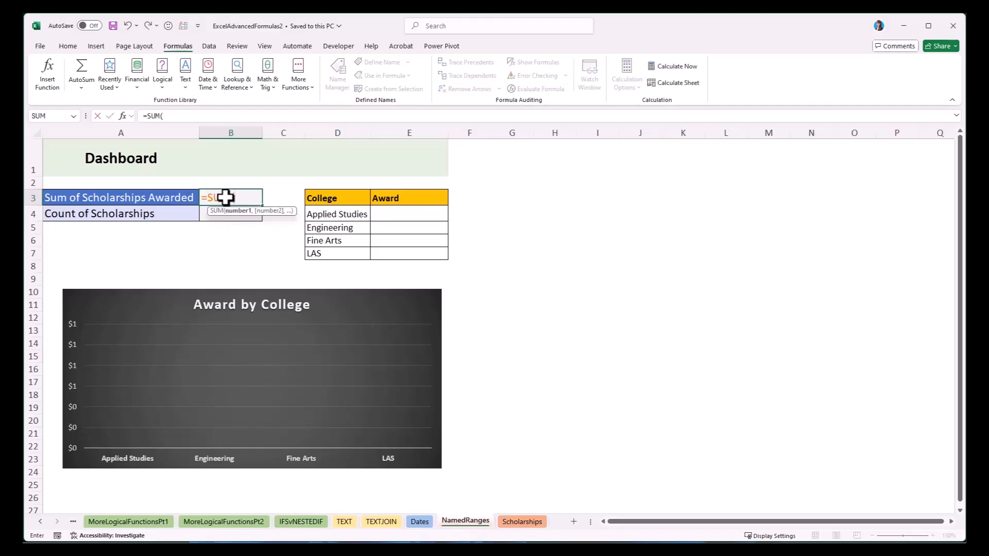
click(510, 522)
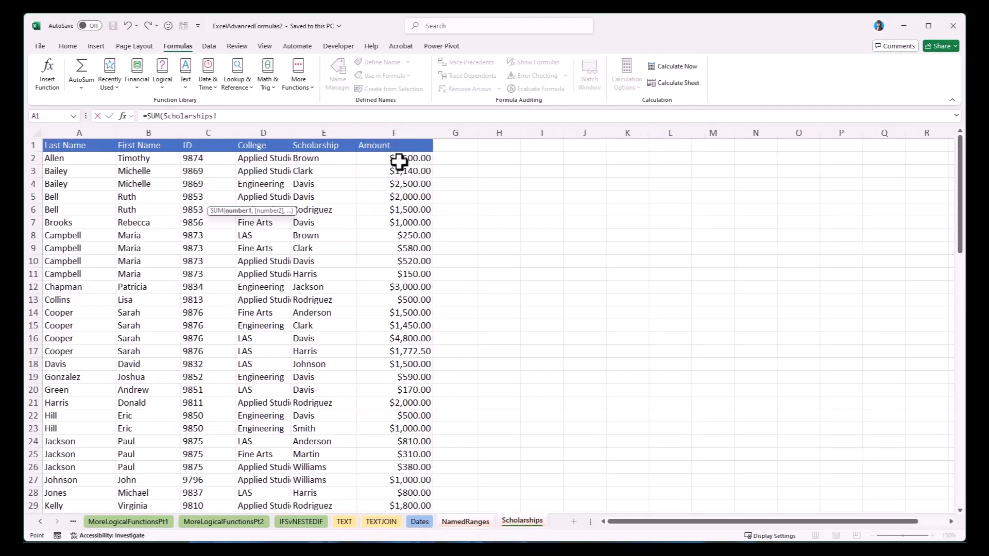
key(Escape)
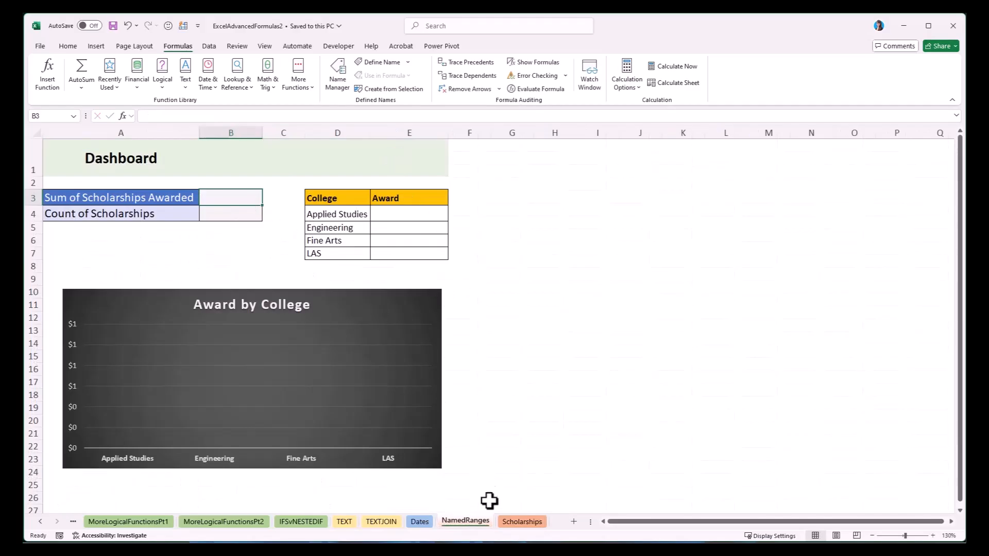
Review the Scholarships sheet's records down to the last row and select the amounts in F2:F17.
click(521, 522)
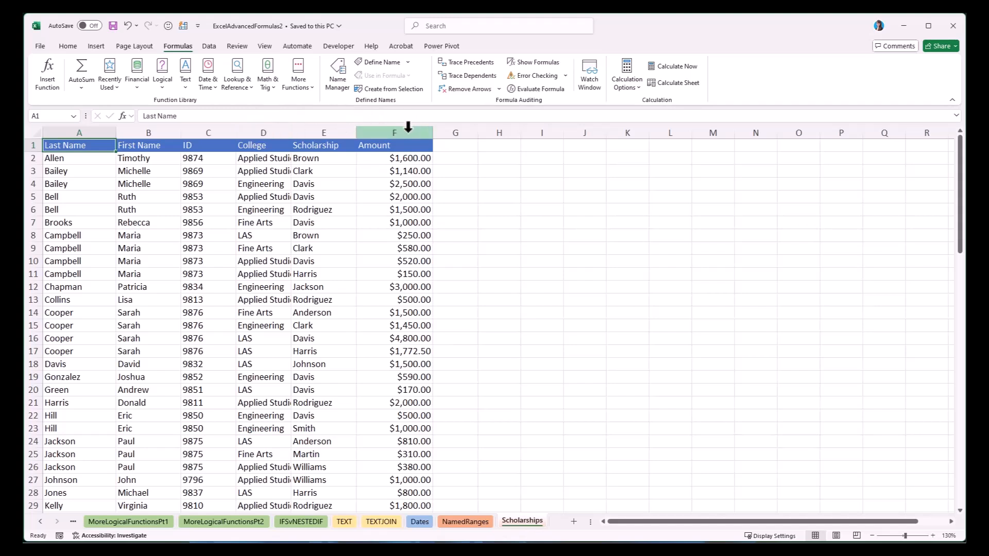
scroll(373, 348, down, 12)
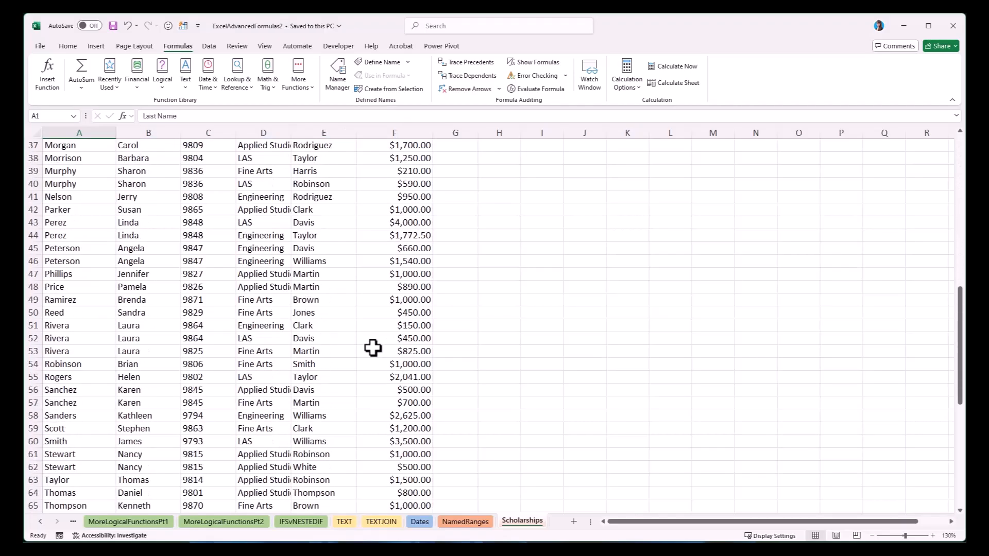
scroll(373, 349, down, 11)
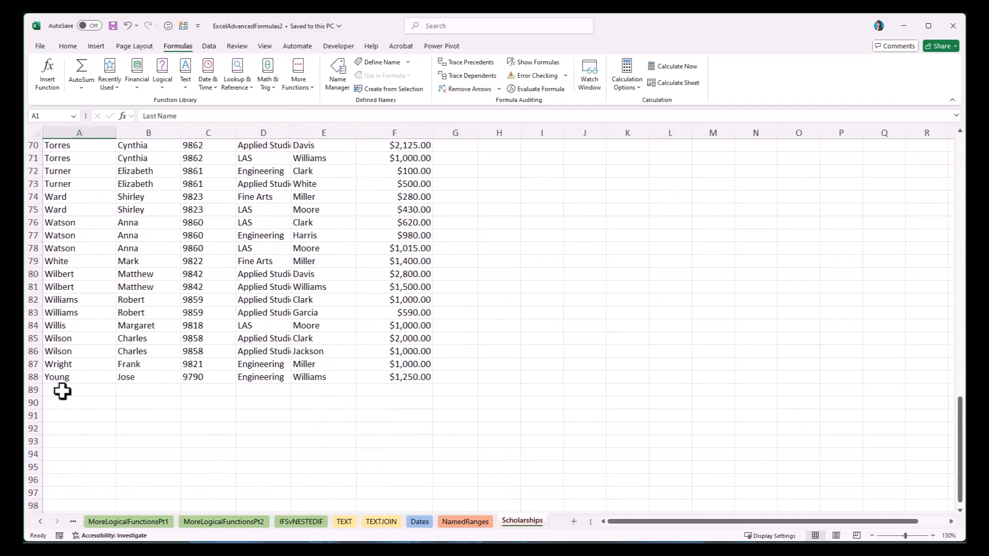
scroll(234, 391, up, 6)
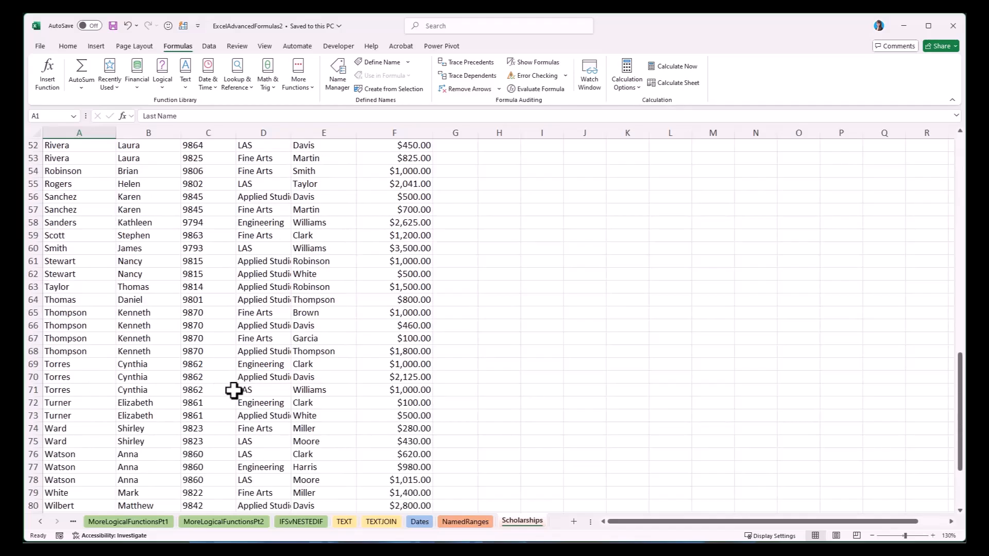
scroll(233, 391, up, 17)
click(387, 160)
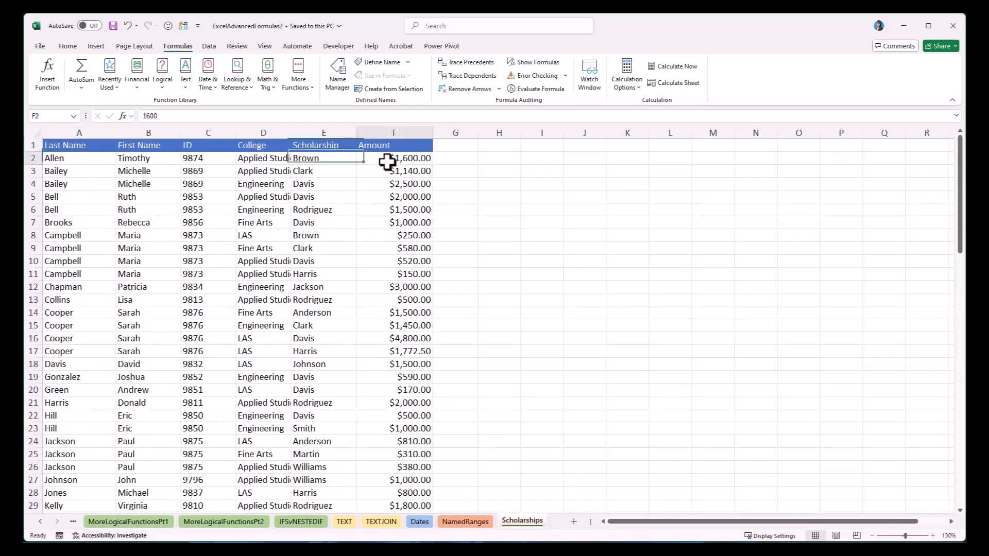
drag(387, 160, 388, 358)
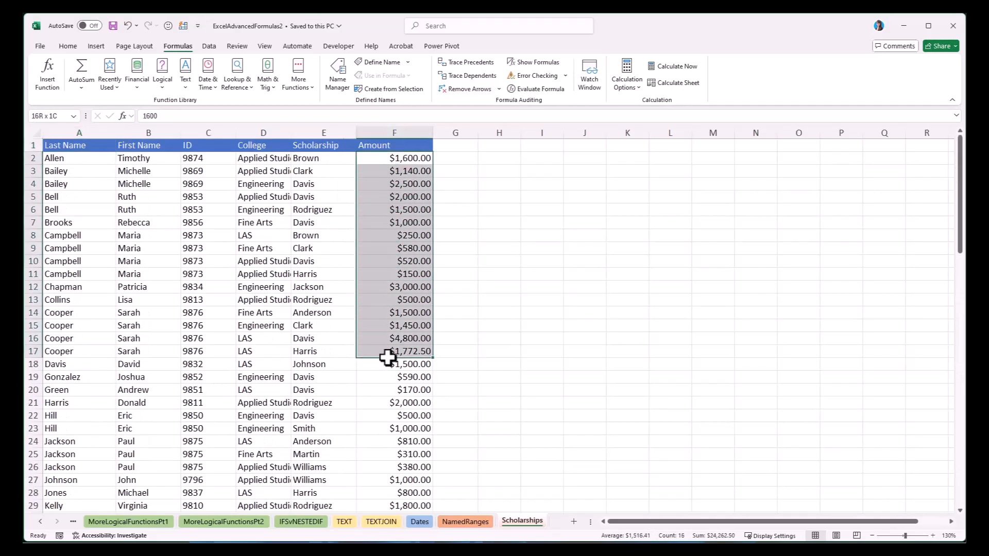
Select several single cells on the Scholarships sheet, including A1, G3 and A3, to check their cell addresses.
click(380, 196)
click(94, 144)
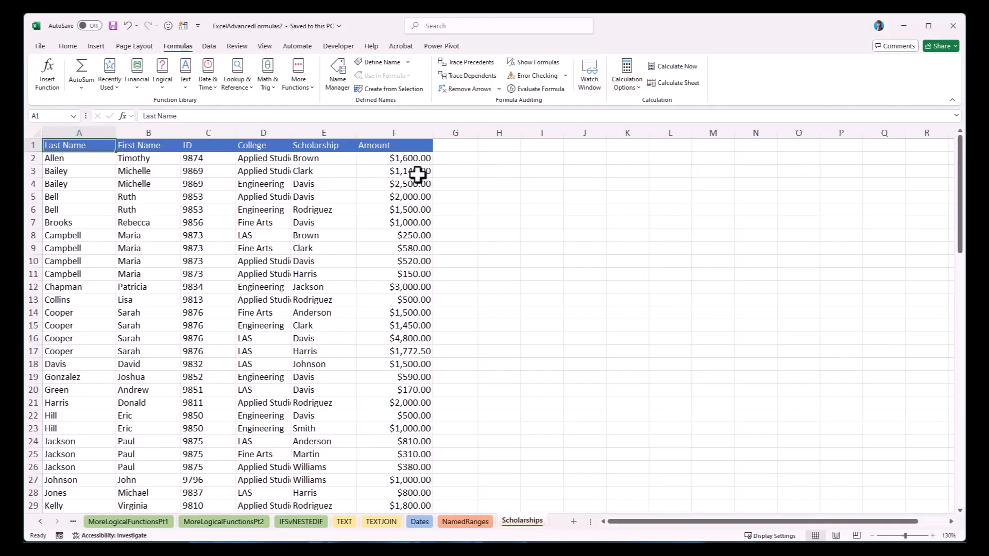
click(909, 213)
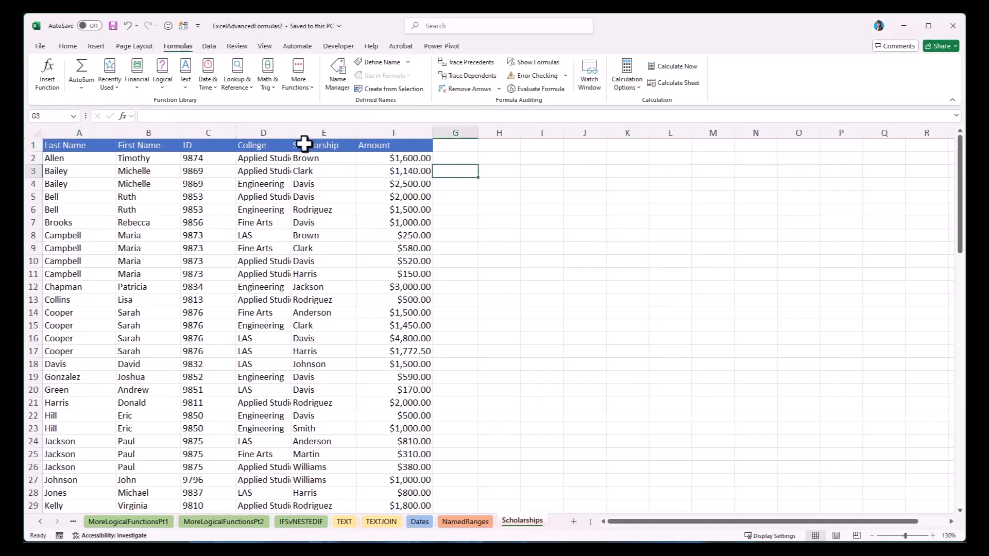
key(ctrl+Home)
click(199, 159)
click(305, 184)
click(107, 170)
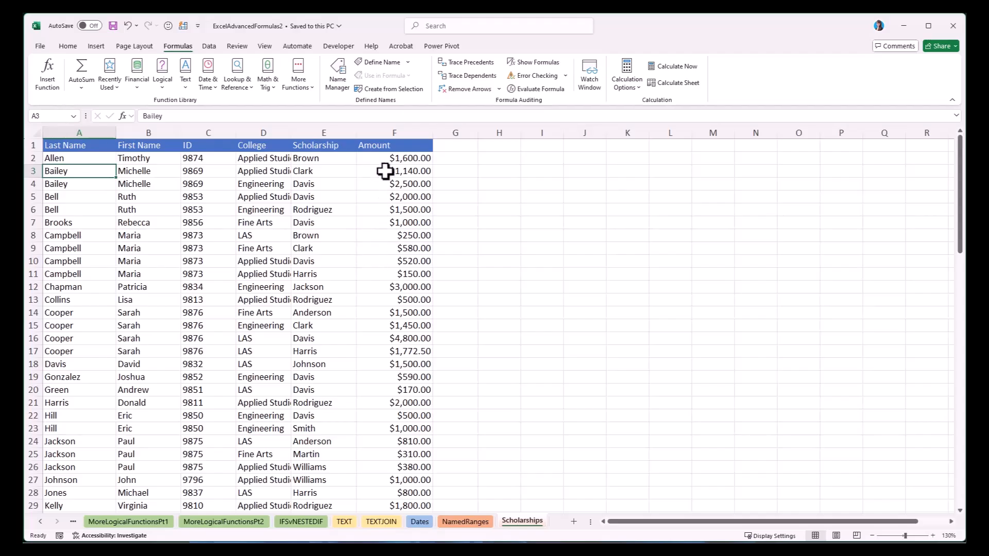
Define the name Award for the entire Amount column F on the Scholarships sheet.
click(403, 129)
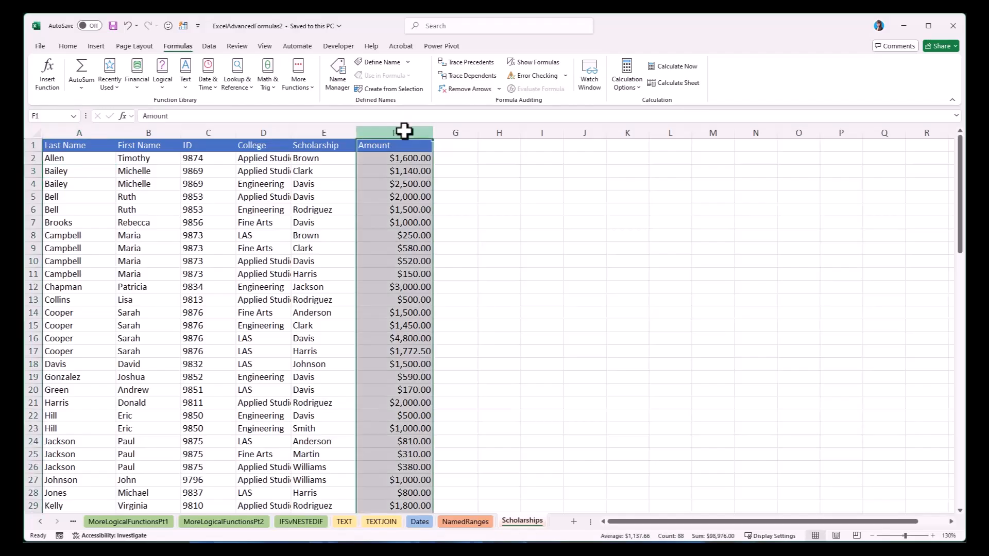
click(40, 116)
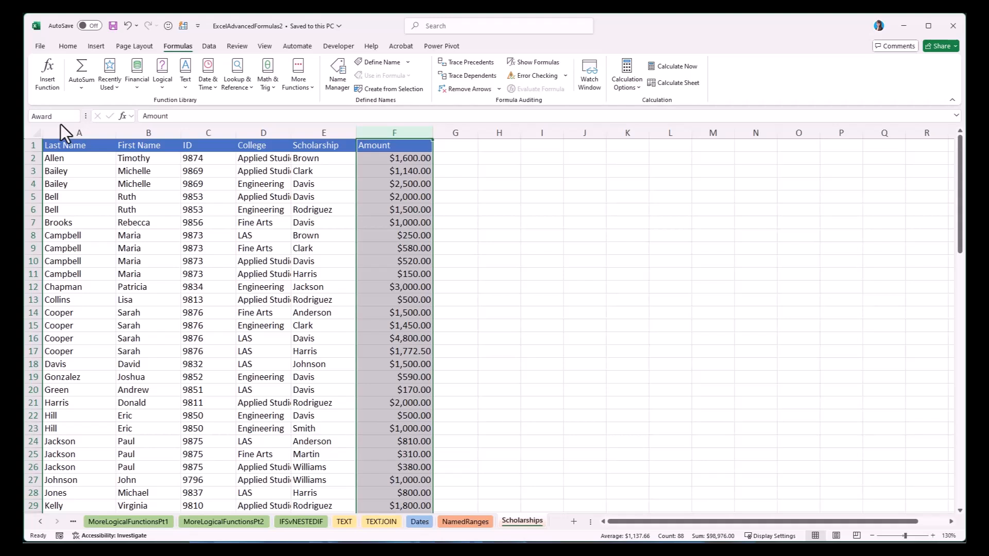
key(Return)
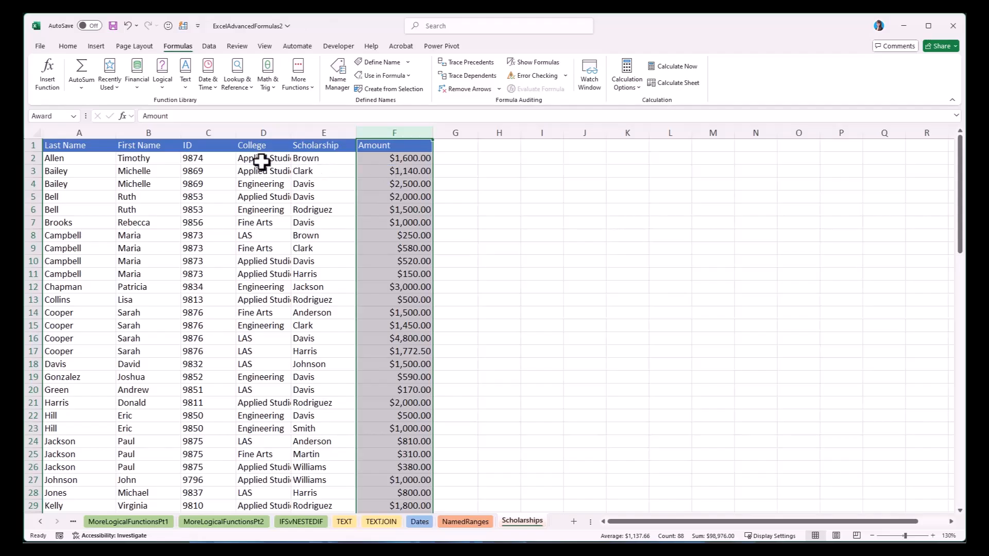
Define the name College for the entire column D on the Scholarships sheet, then select cell A1.
click(253, 132)
click(46, 116)
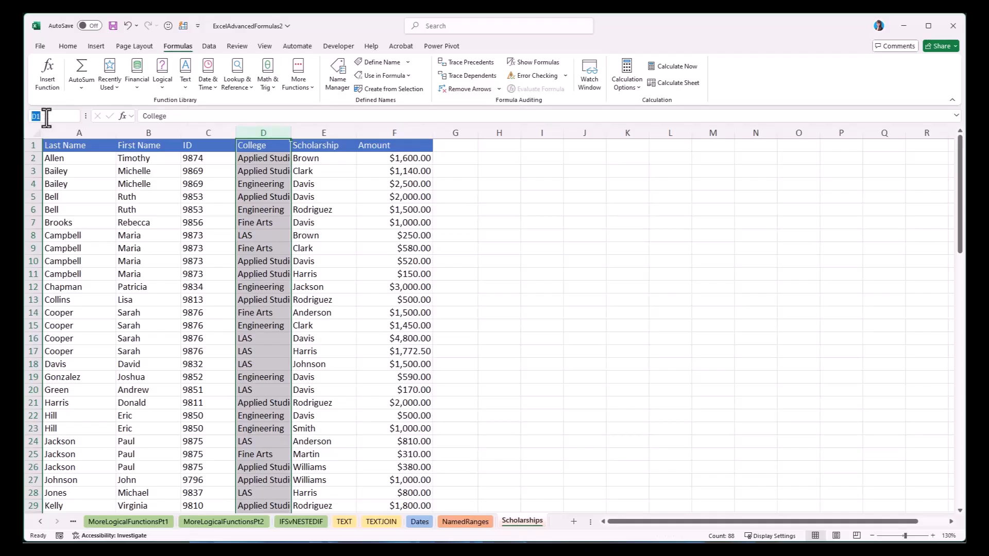
text(College)
click(73, 142)
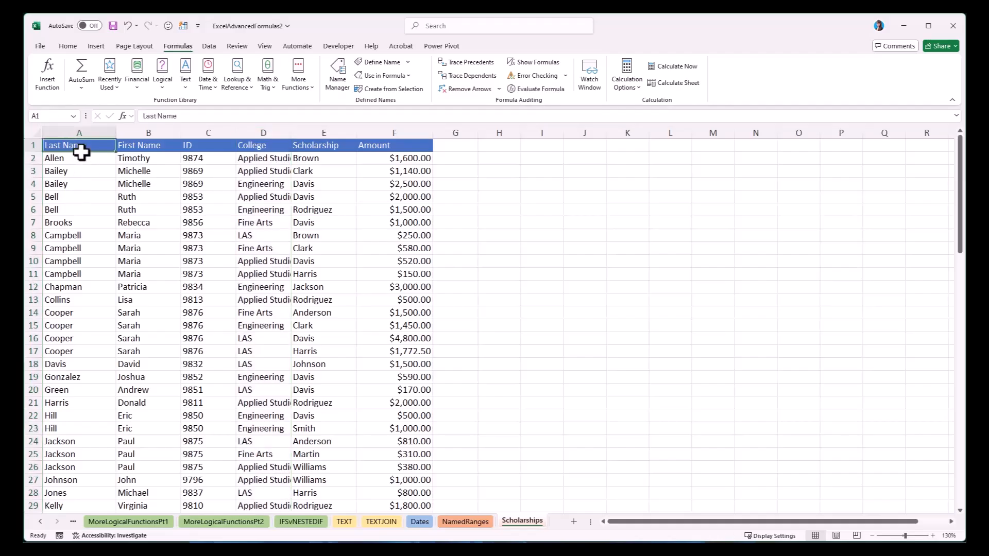
Check the two defined names by jumping to the Award and College ranges, then return to cell A1.
click(73, 117)
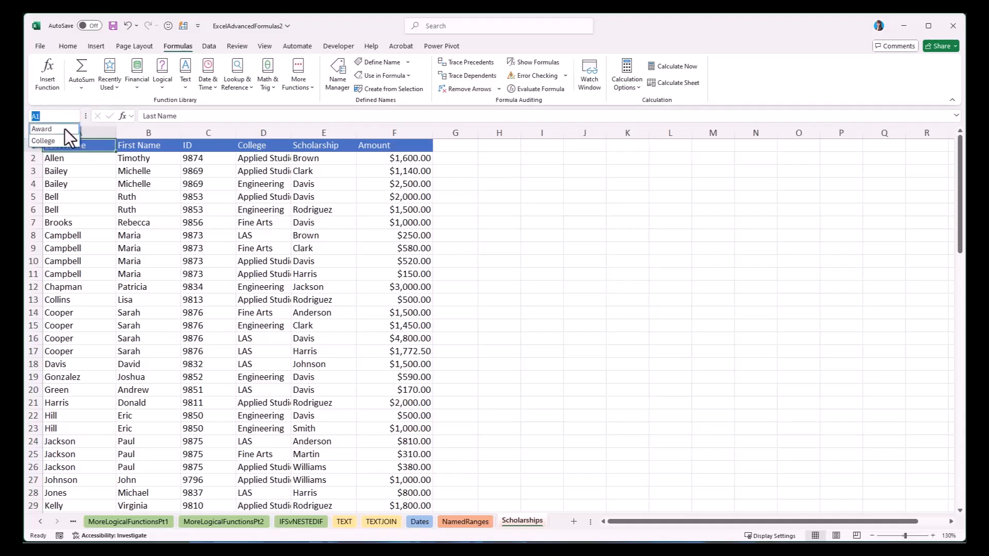
click(63, 129)
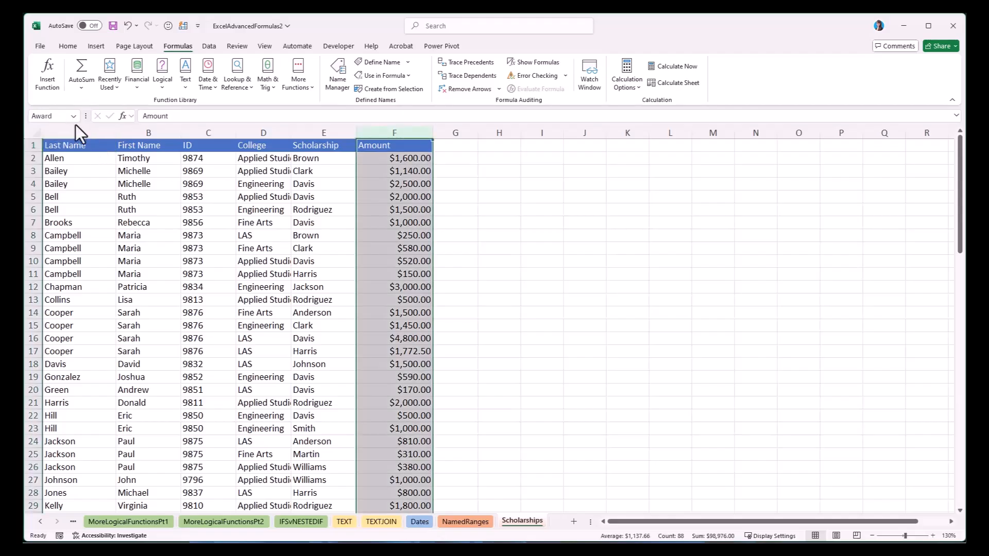
click(65, 141)
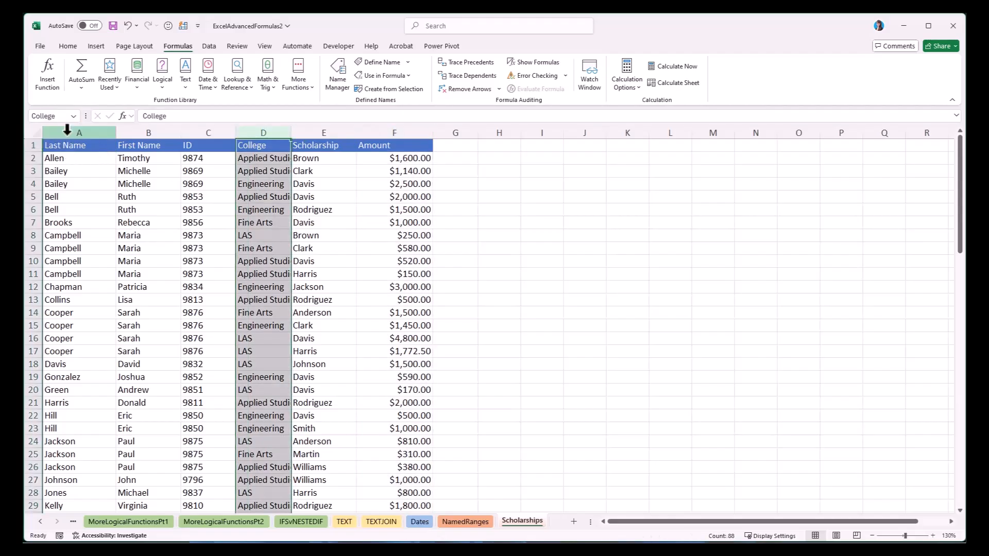
click(109, 146)
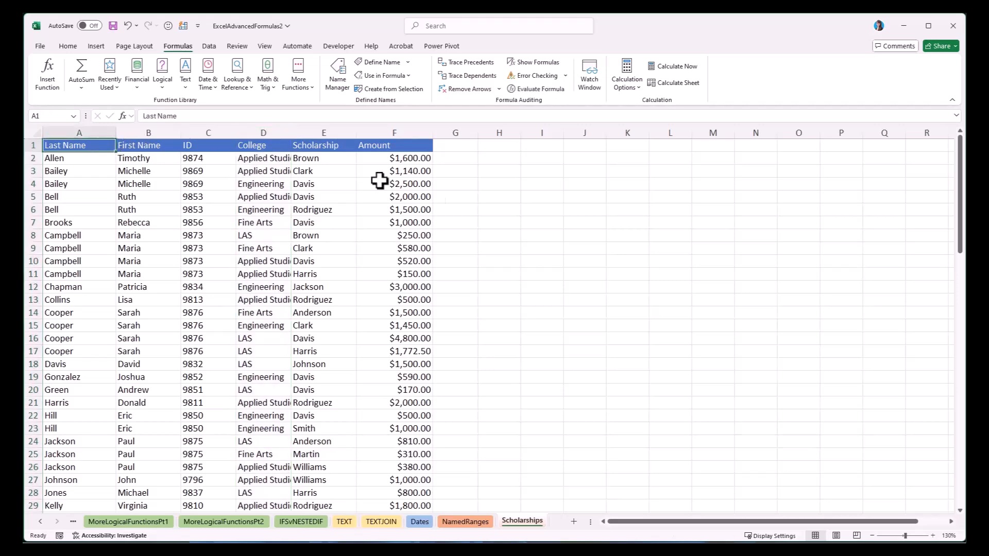
From the NamedRanges sheet, jump to the Award and College ranges by name to test them across sheets, finishing on Scholarships cell A1.
click(467, 523)
click(74, 117)
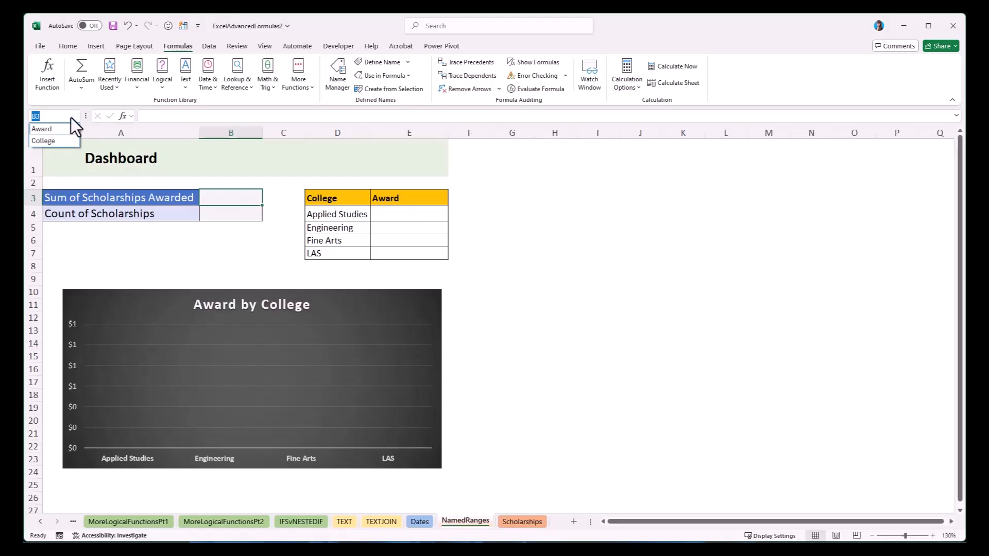
click(67, 129)
click(75, 118)
click(73, 141)
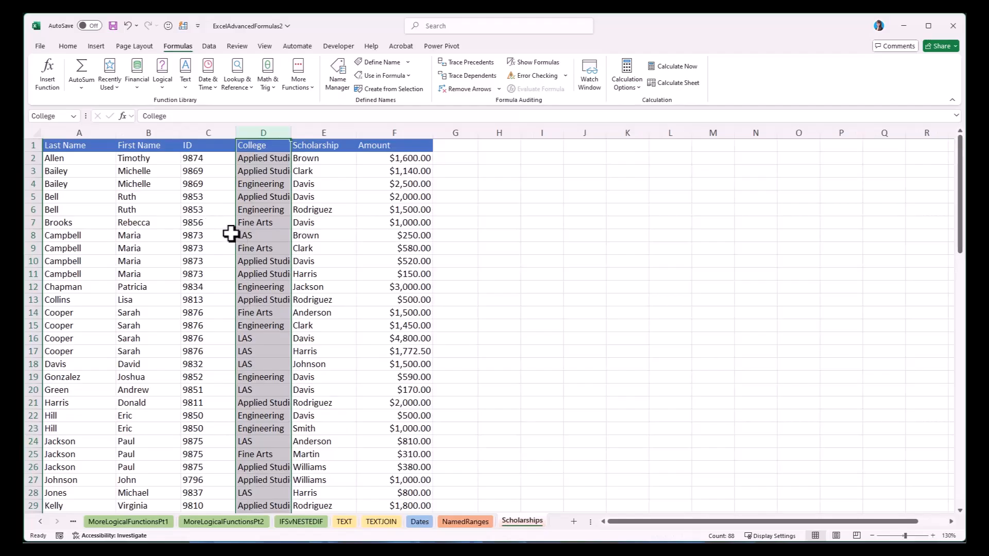
click(80, 146)
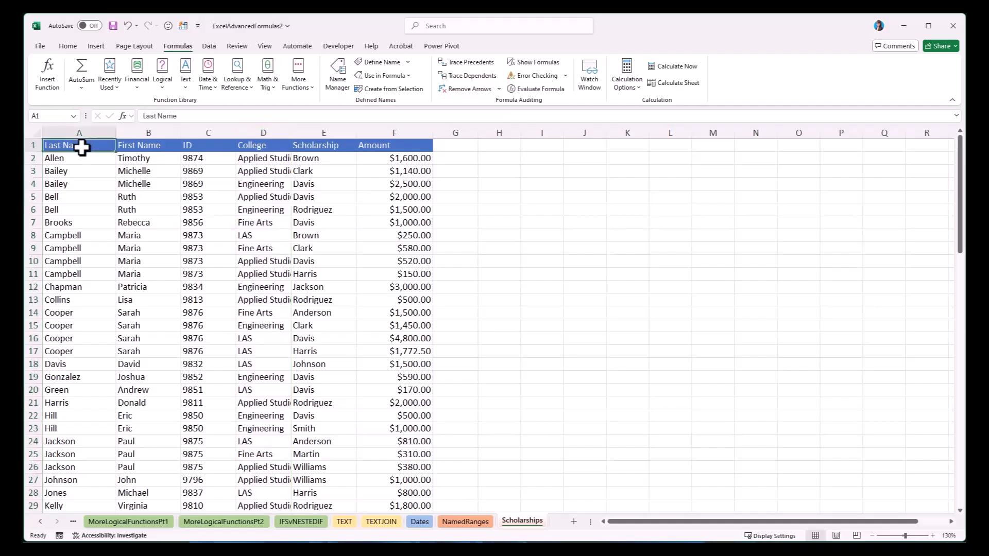
On the NamedRanges sheet, enter =SUM(Award) in B3 for Sum of Scholarships Awarded, check the formula, and select B4.
click(465, 522)
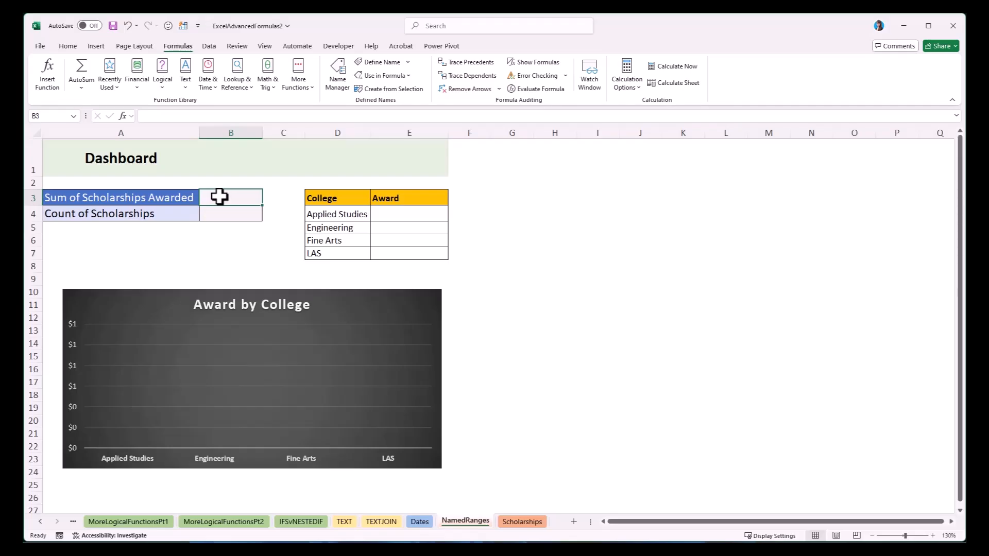
text(=sum)
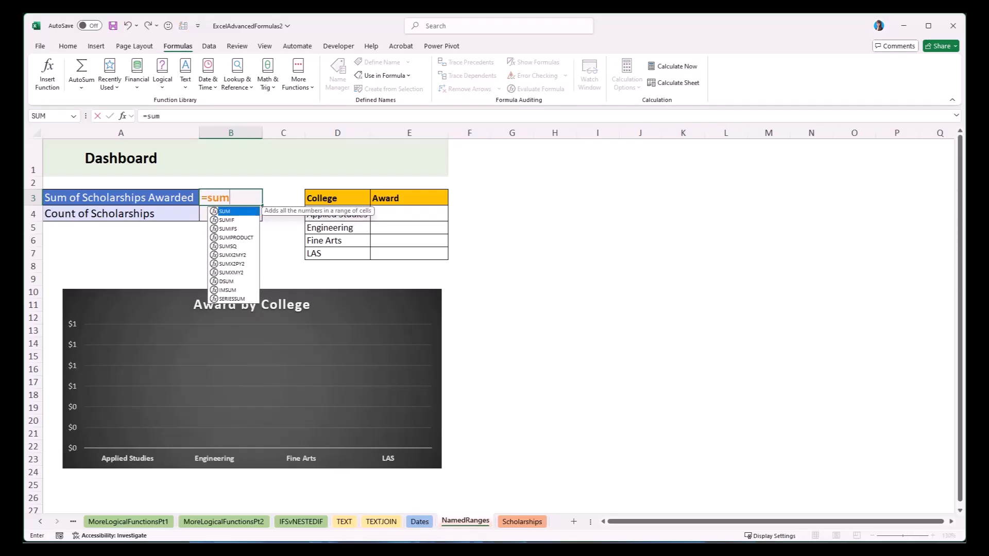
key(Tab)
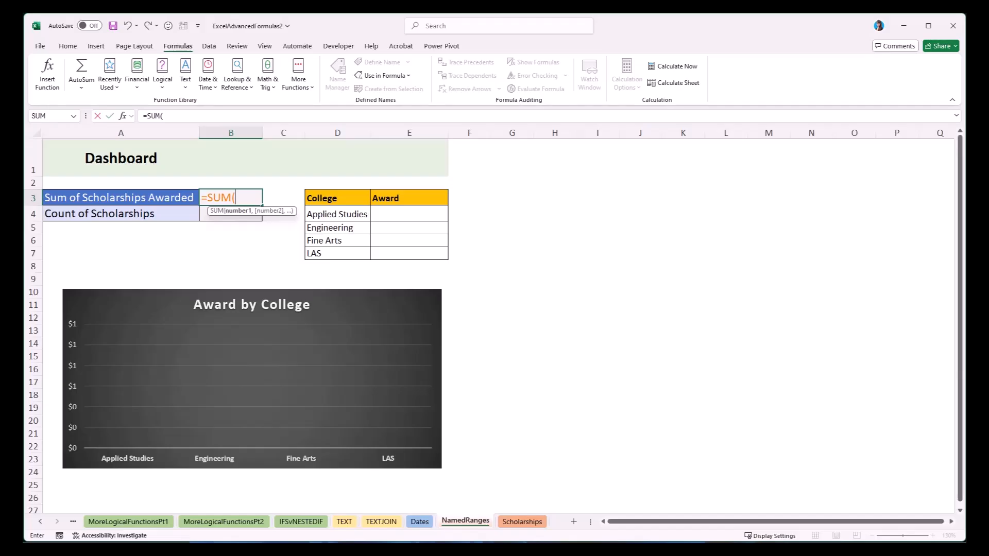
text(Awa)
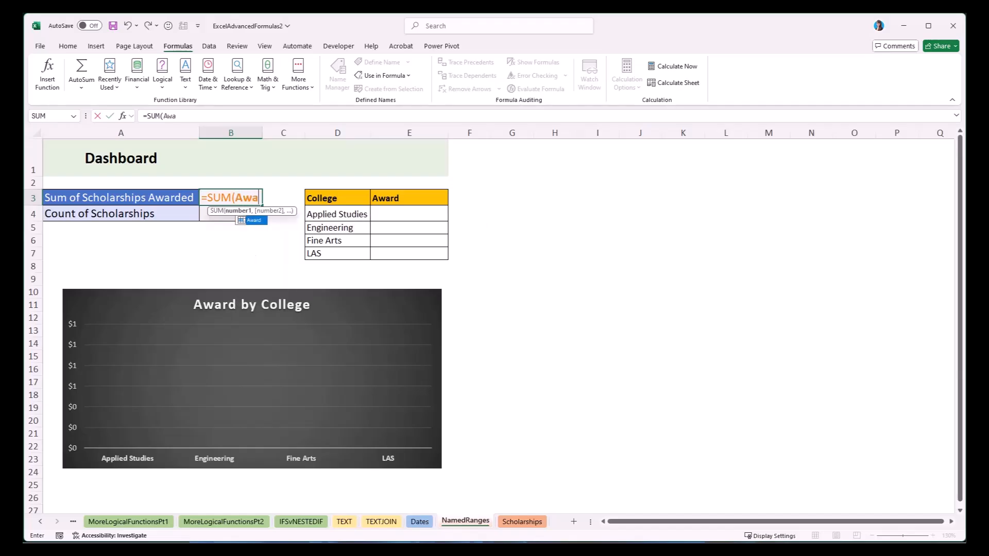
text(rd)
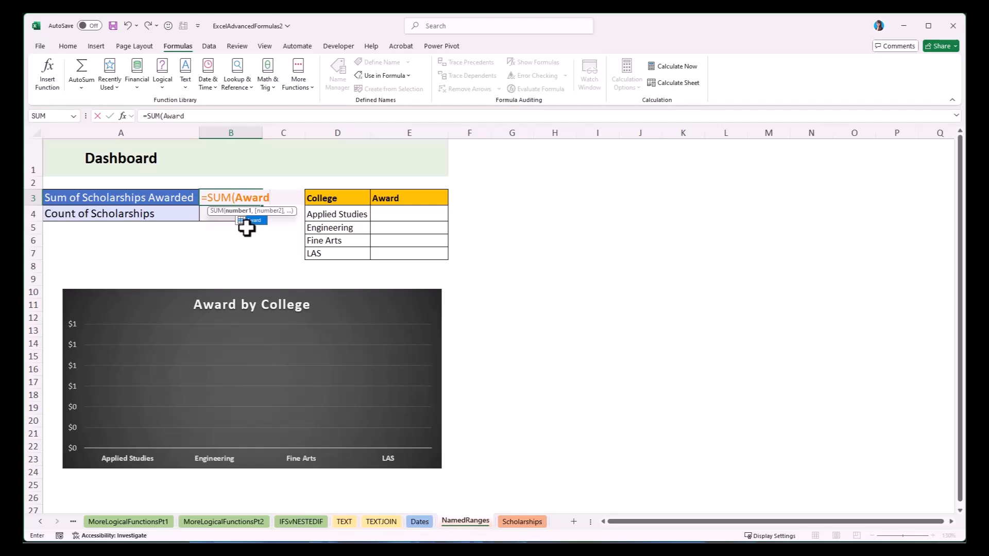
key(Tab)
text())
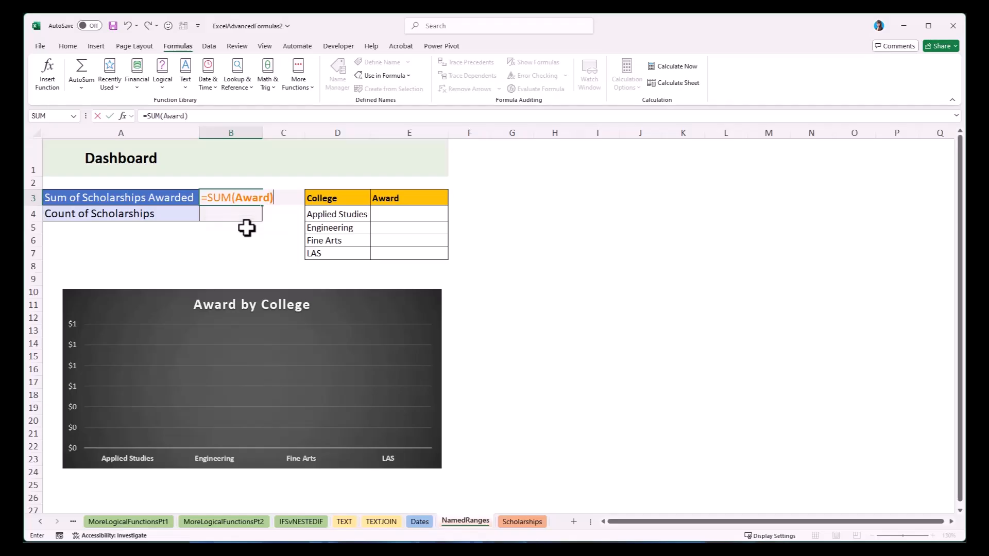
key(Return)
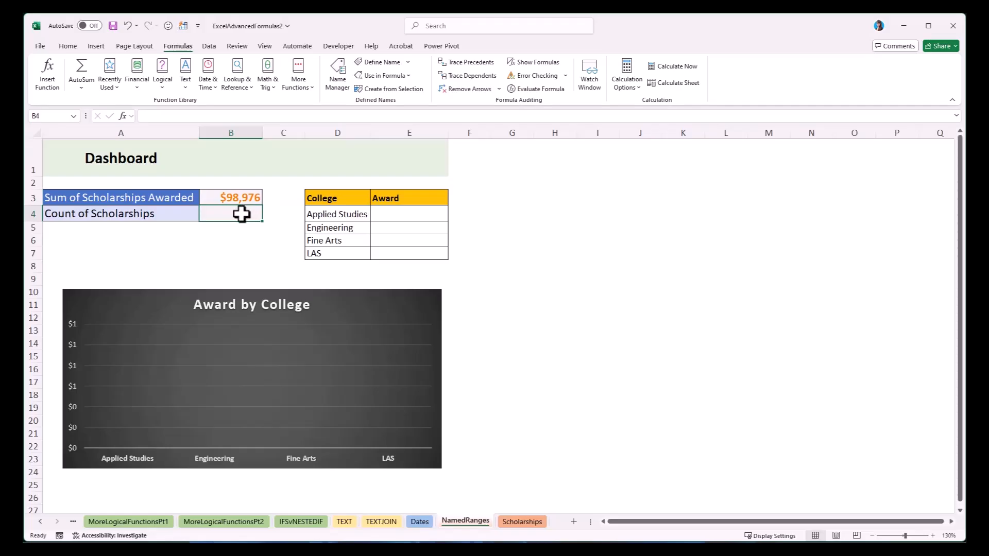
click(230, 201)
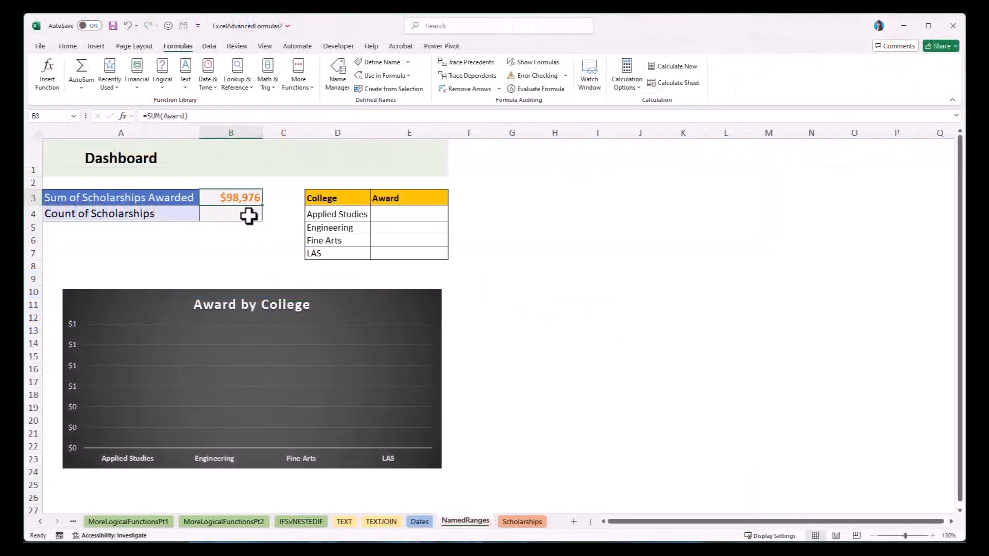
click(245, 214)
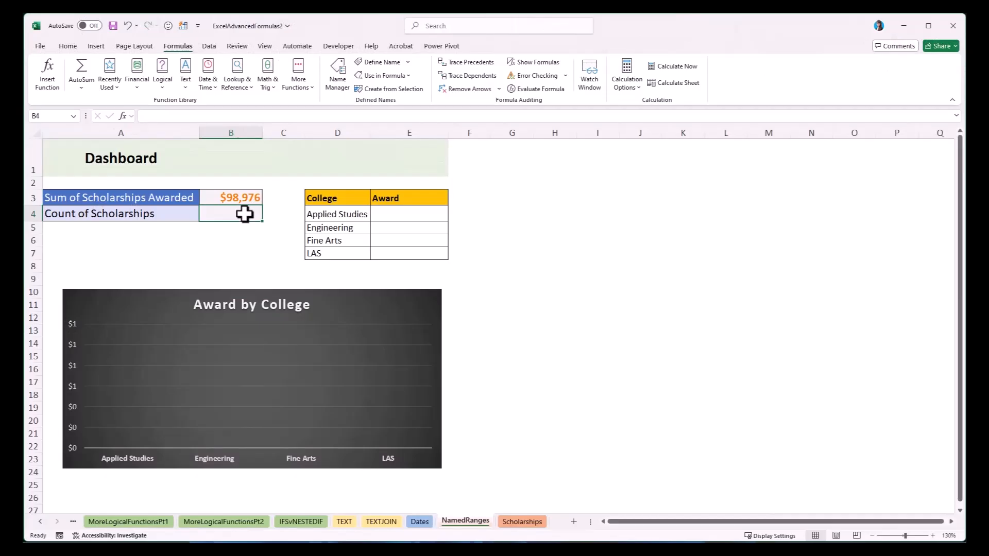
Enter =COUNT(Award) in B4 for Count of Scholarships.
text(=count)
key(Tab)
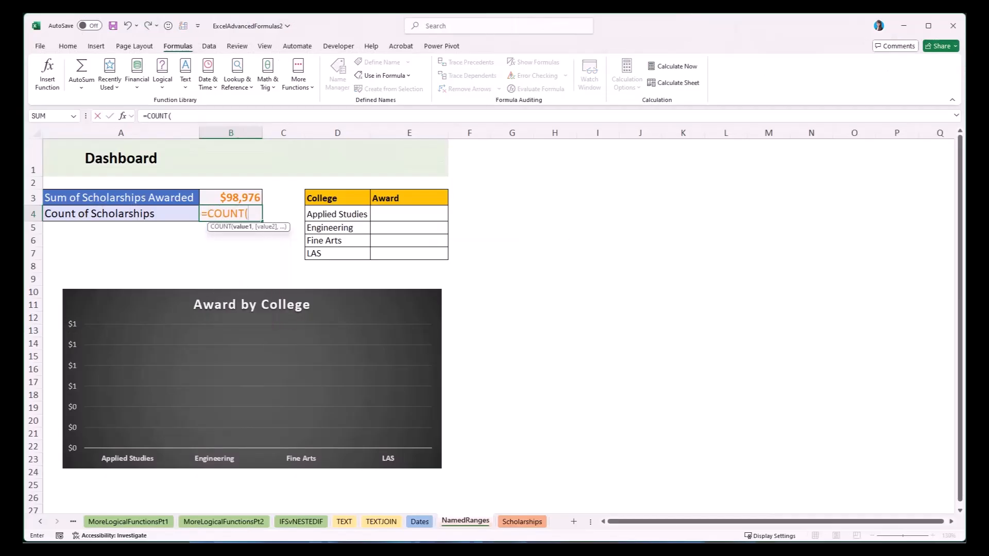
text(award)
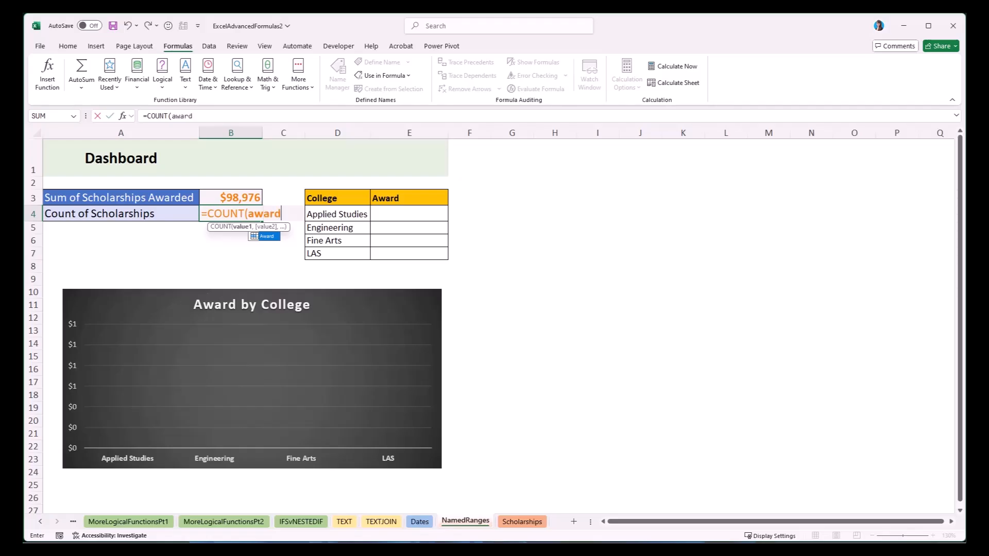
key(Tab)
text())
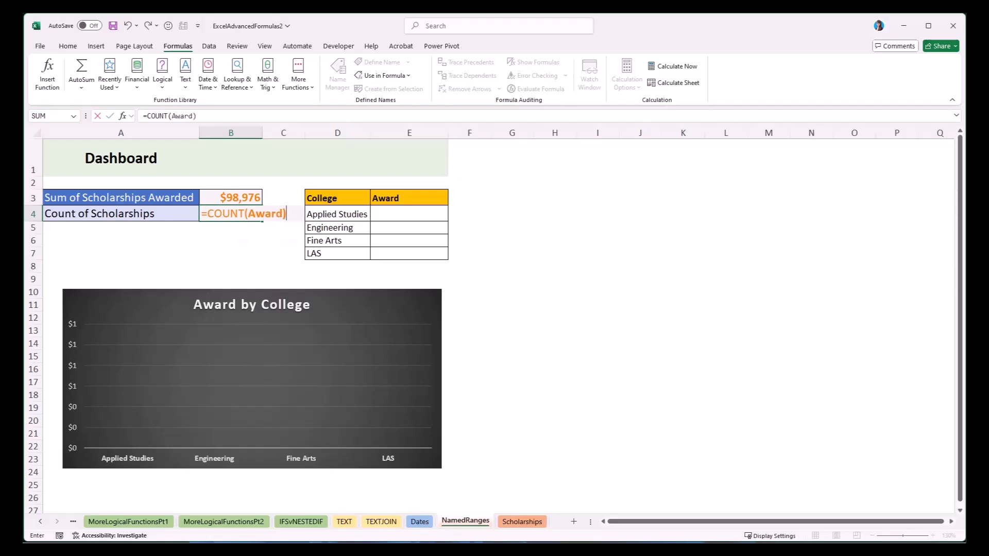
key(Return)
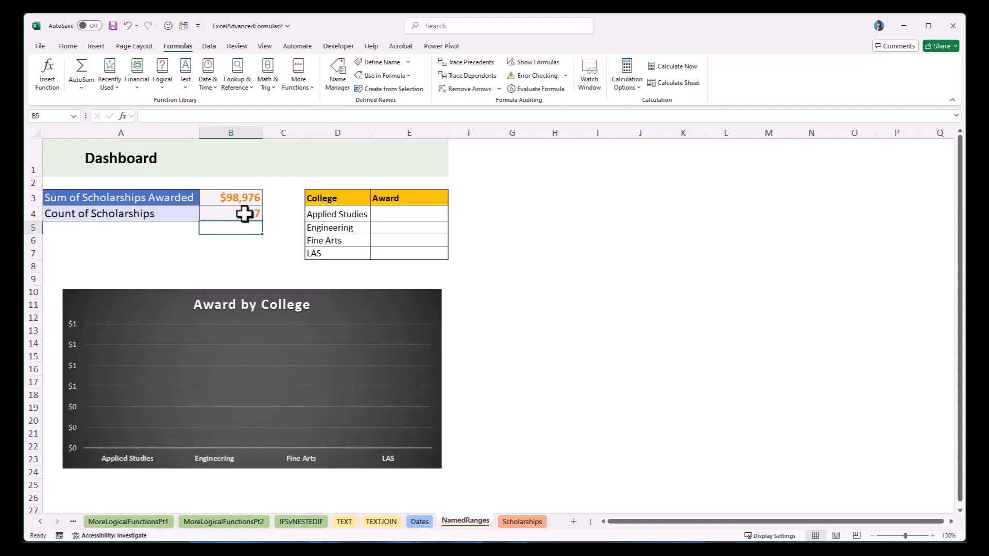
Review the Scholarships data and the list of defined names, finishing with E4 selected on the NamedRanges sheet.
click(410, 214)
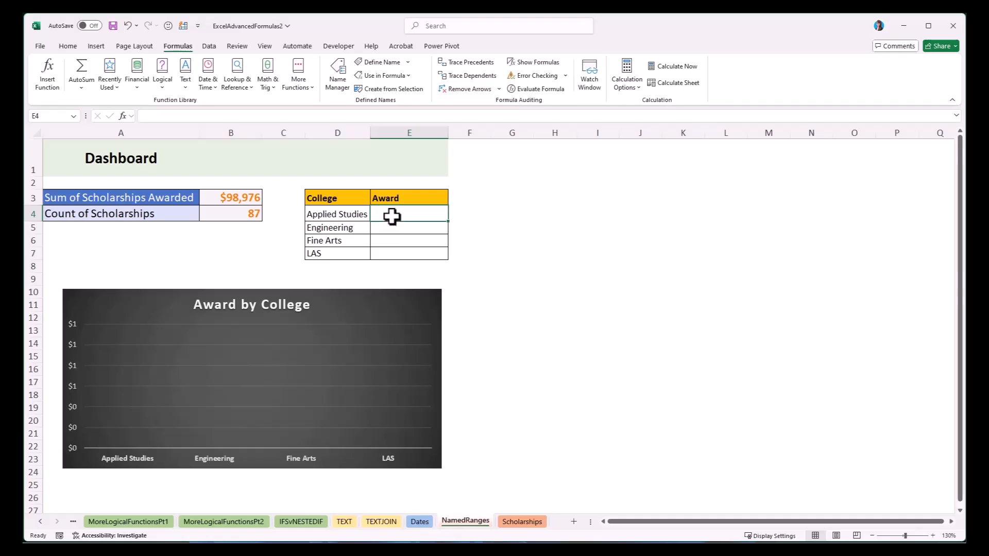
click(352, 215)
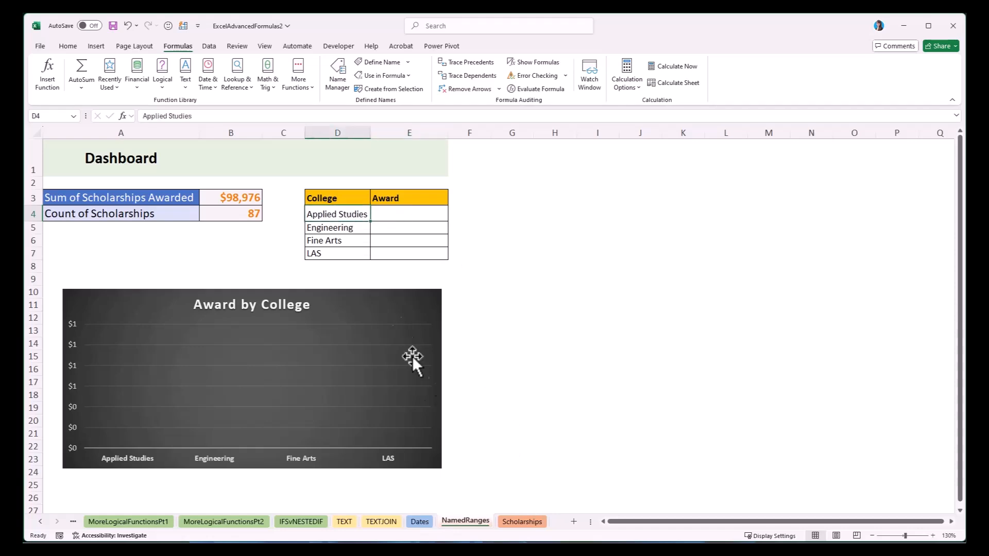
click(511, 522)
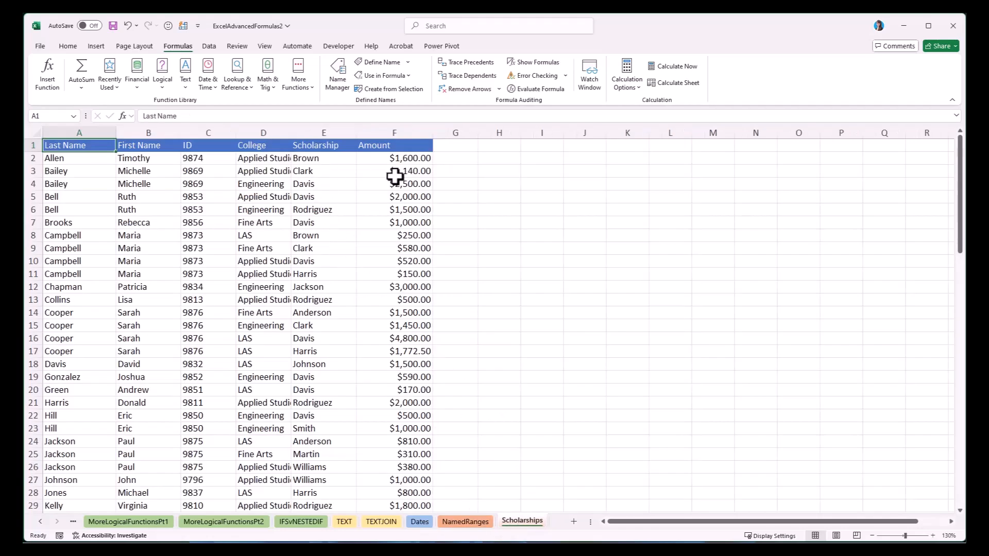
click(444, 522)
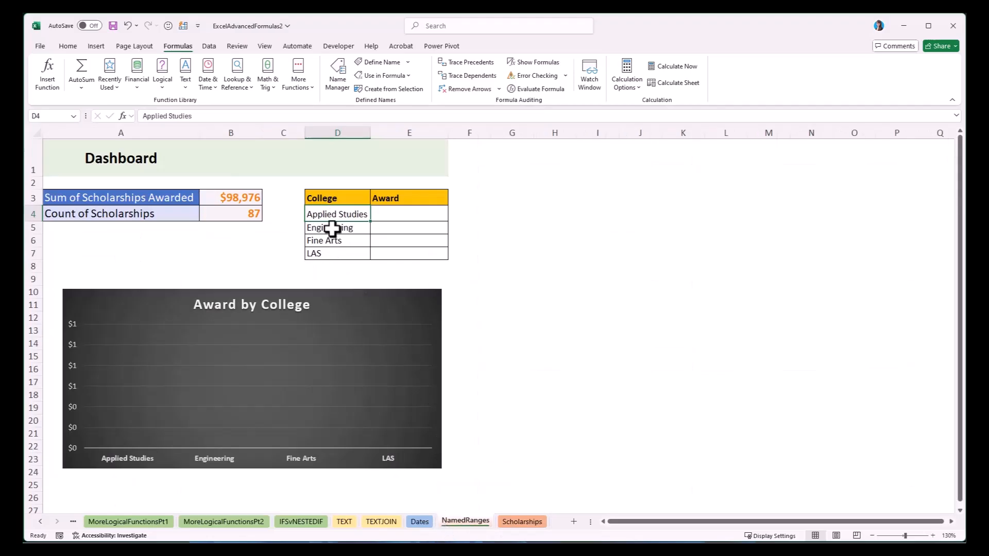
click(382, 216)
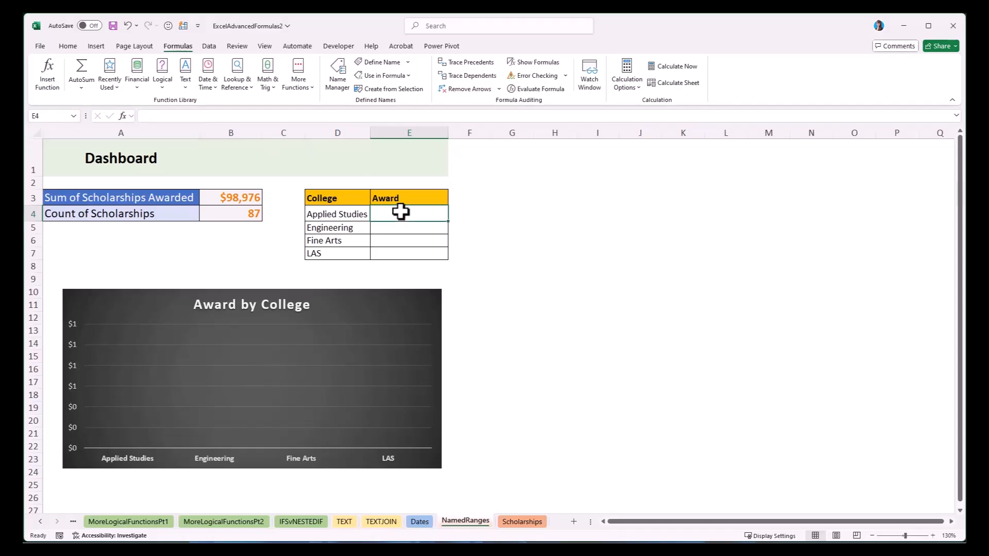
click(73, 116)
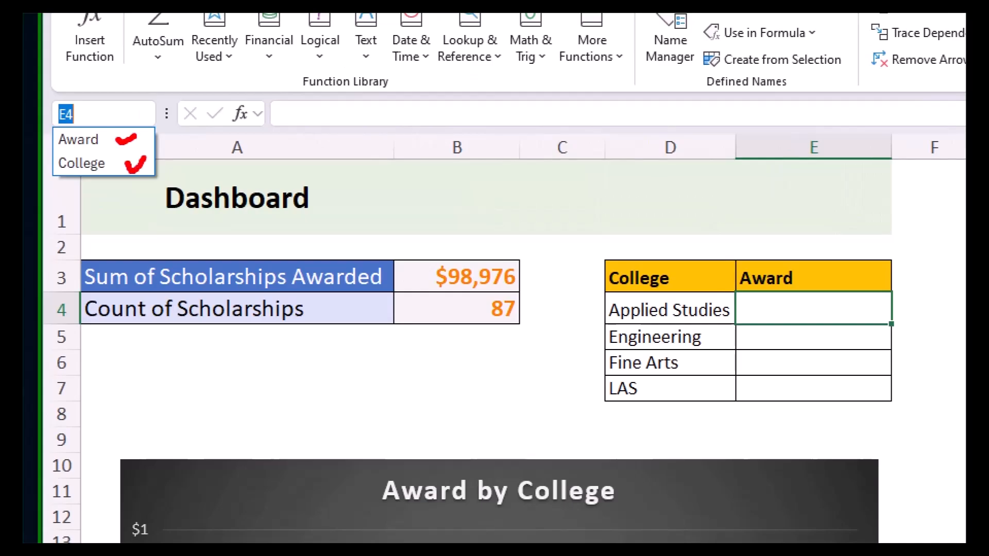
key(Escape)
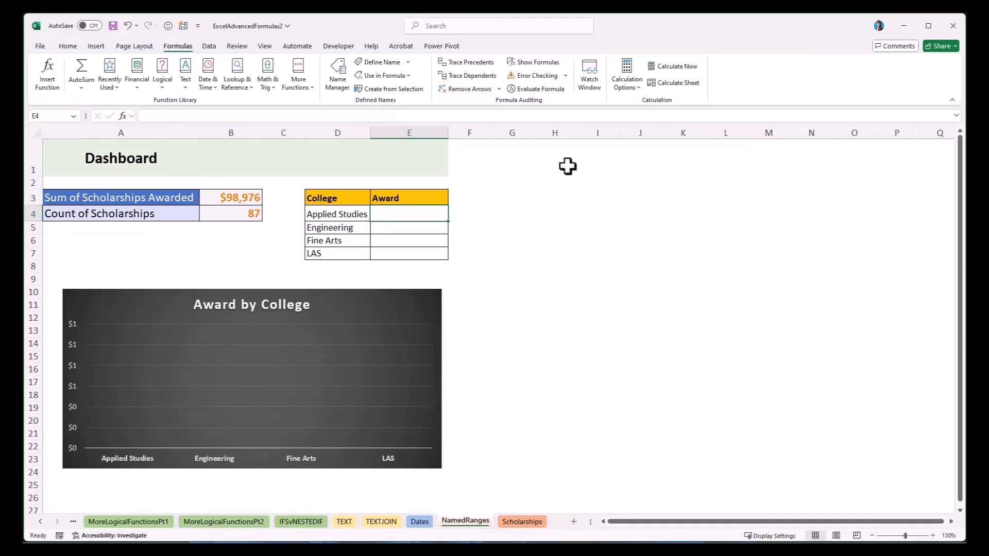
Start a SUMIF formula in E4, open its function arguments, and set the range to the name College.
text(=sumif)
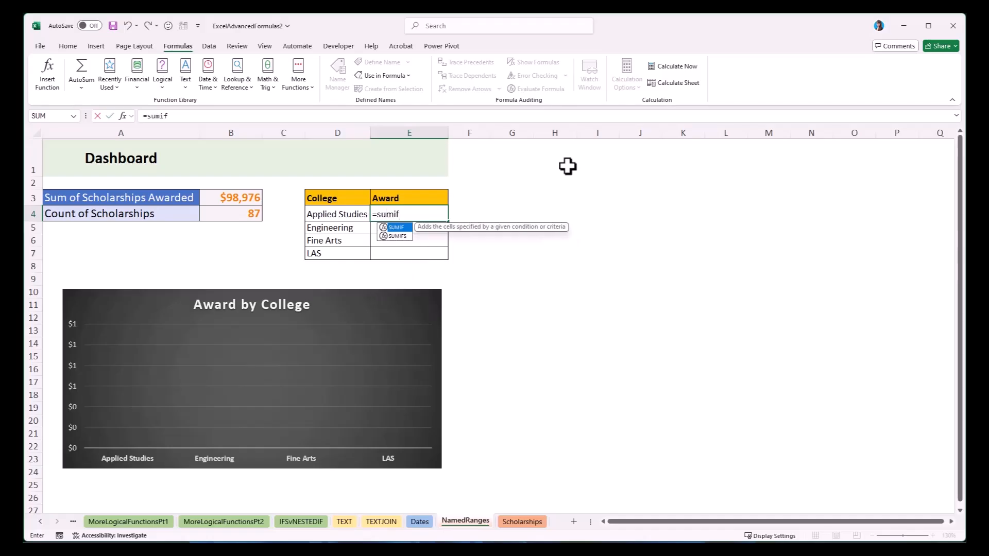
key(Tab)
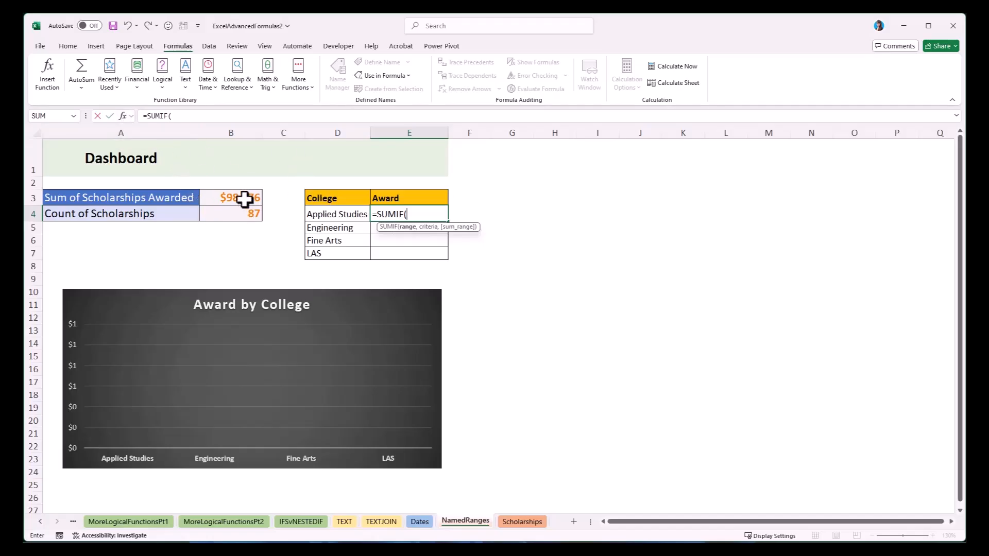
click(124, 116)
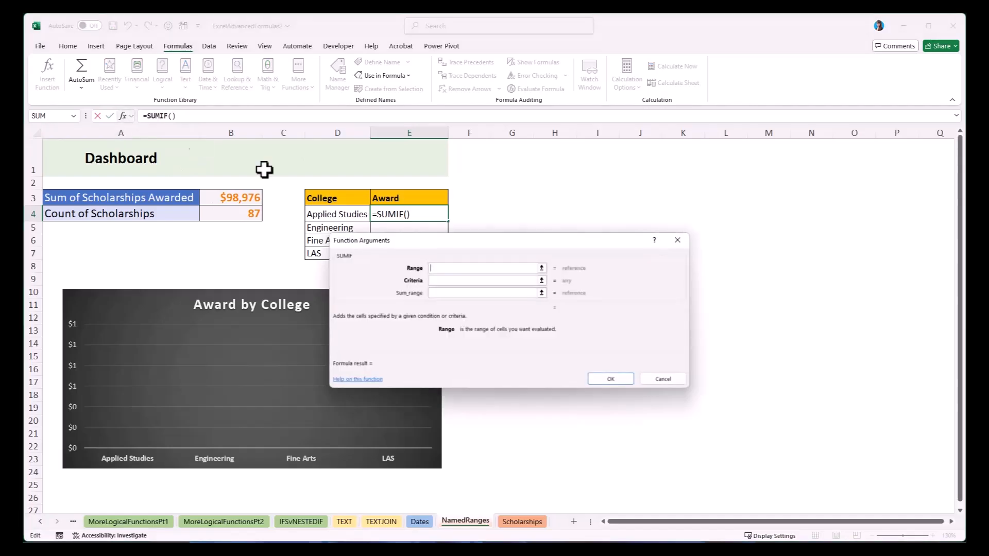
drag(501, 246, 453, 261)
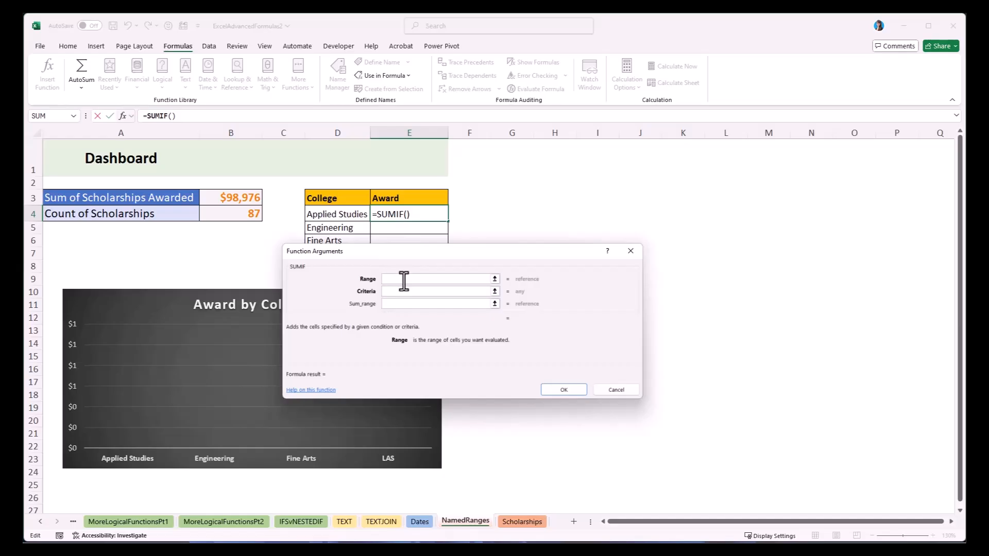
text(College)
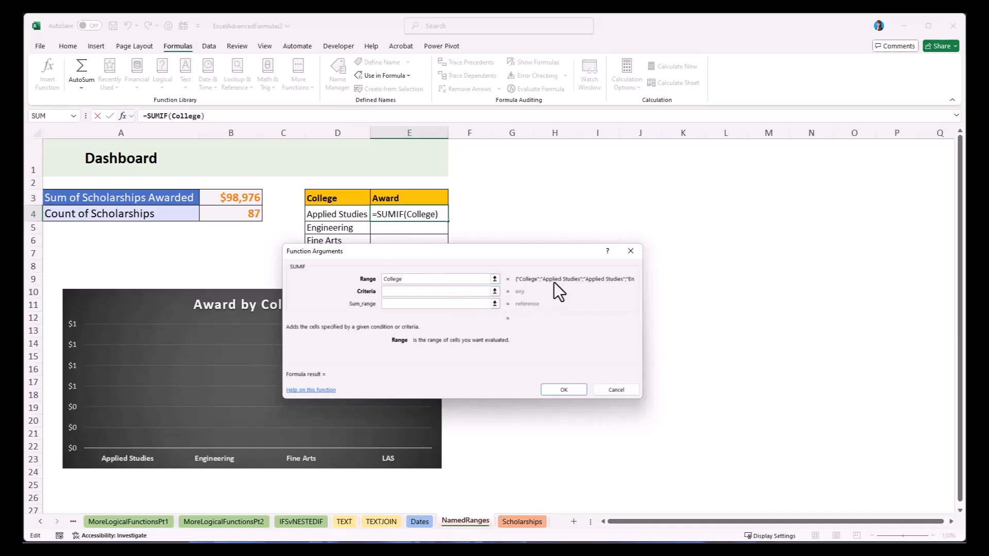
Set the SUMIF criteria to D4 and the sum range to Award, and complete the formula in E4.
click(397, 290)
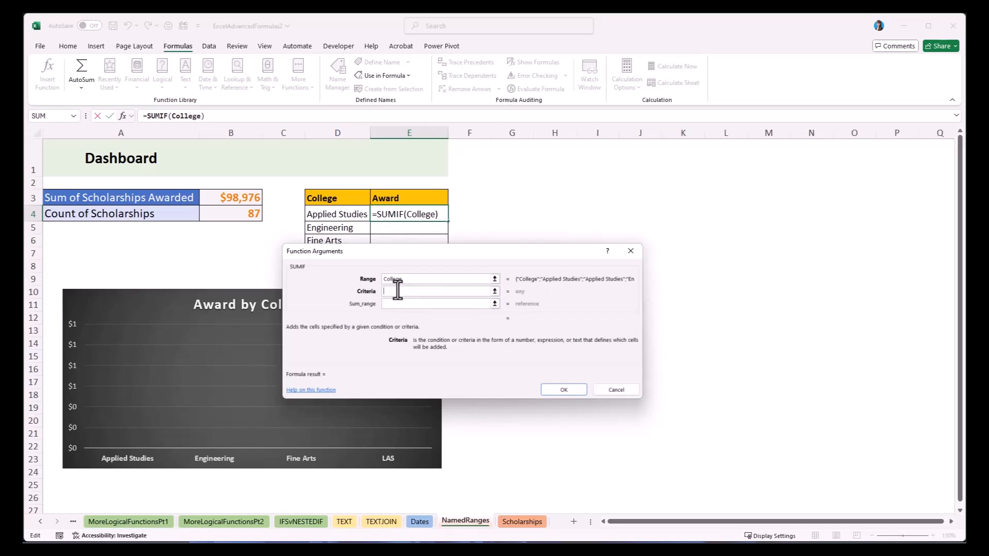
click(344, 216)
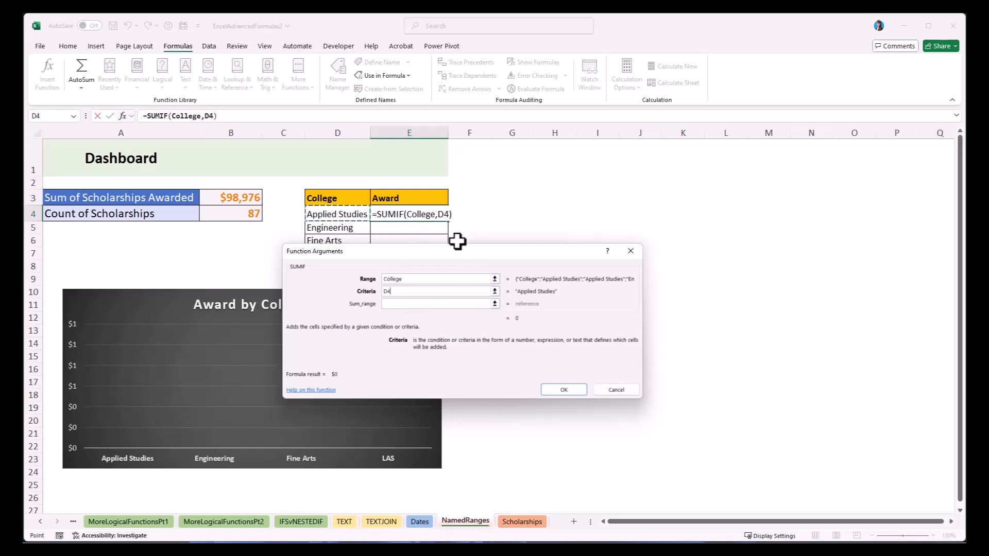
click(407, 304)
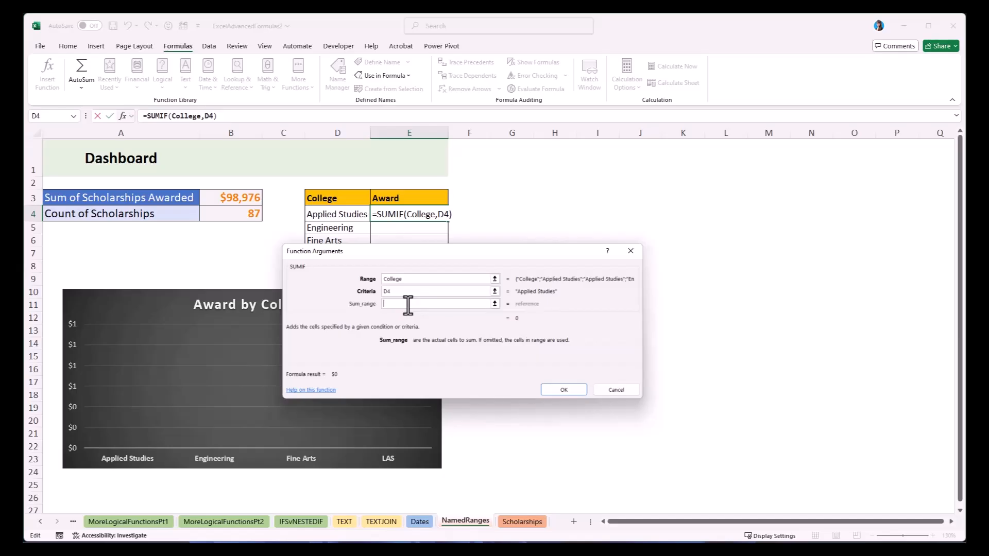
text(Award)
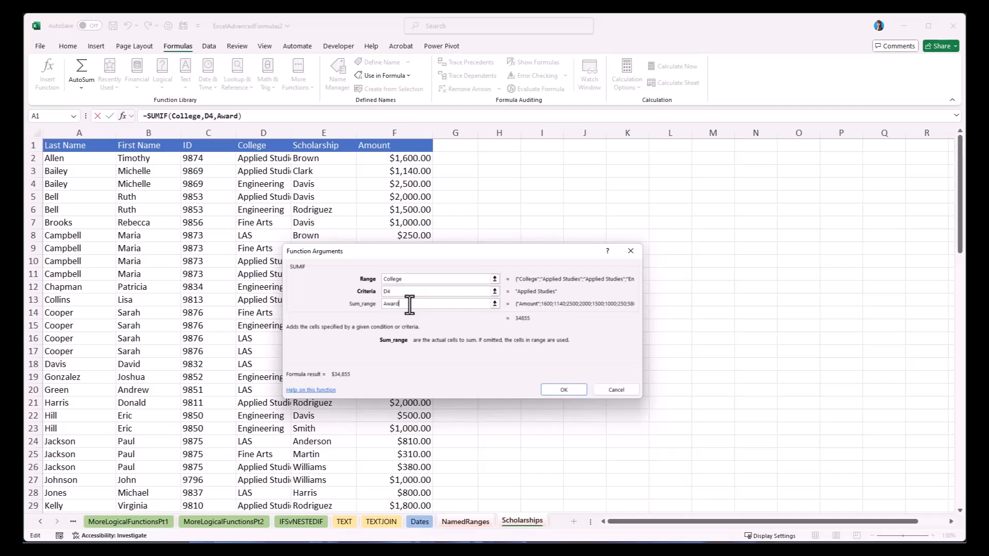
click(559, 391)
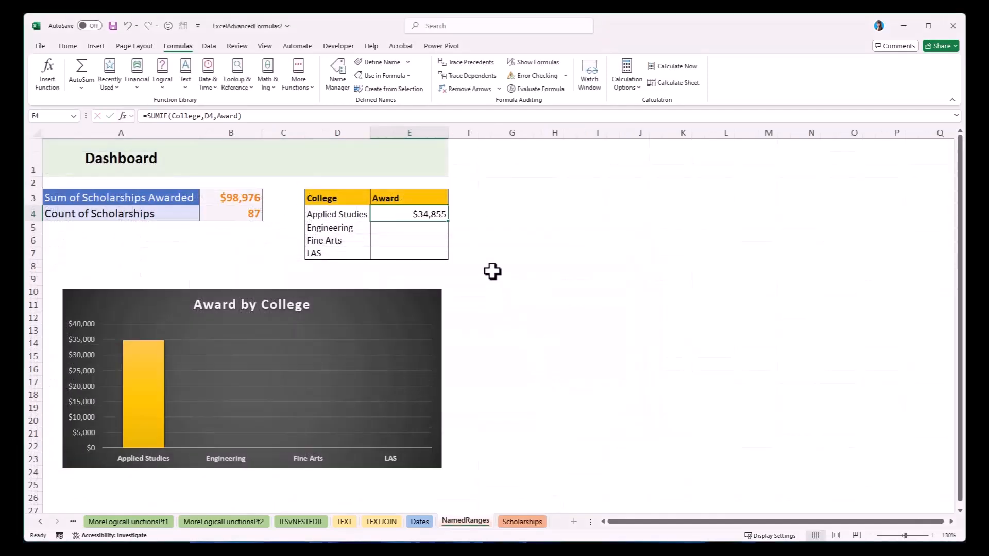
Fill the SUMIF formula from E4 down to E7, check the copied formula in E5, and select A3.
drag(447, 221, 448, 255)
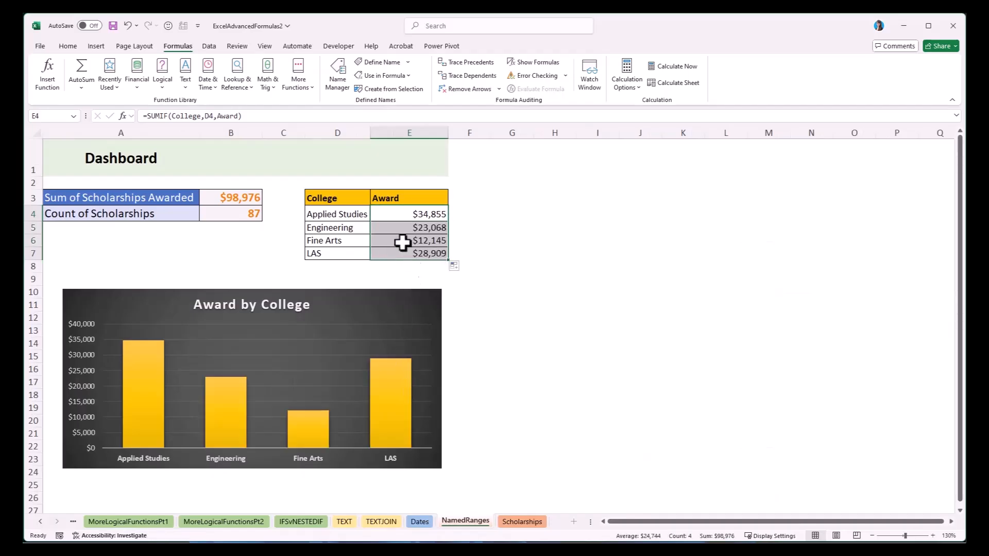
click(432, 228)
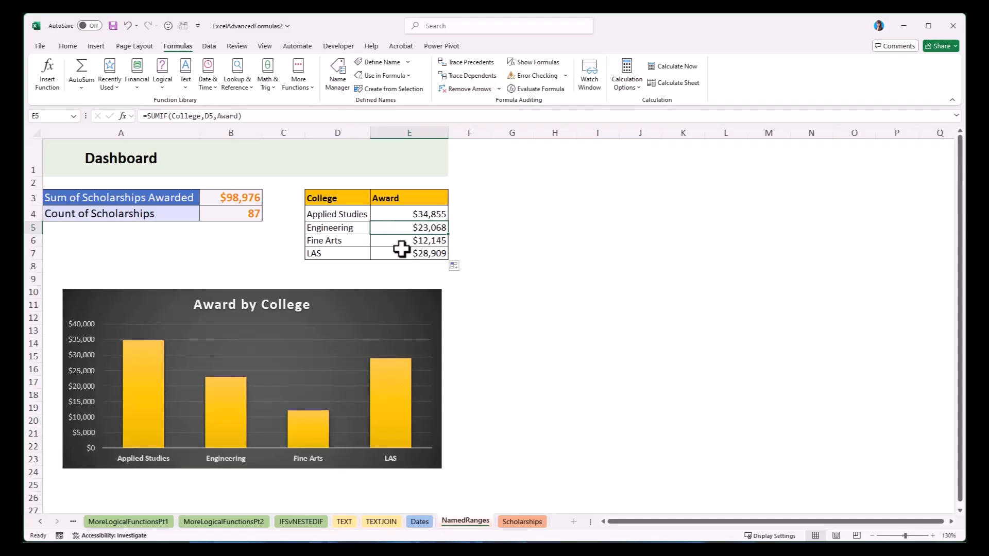
click(129, 199)
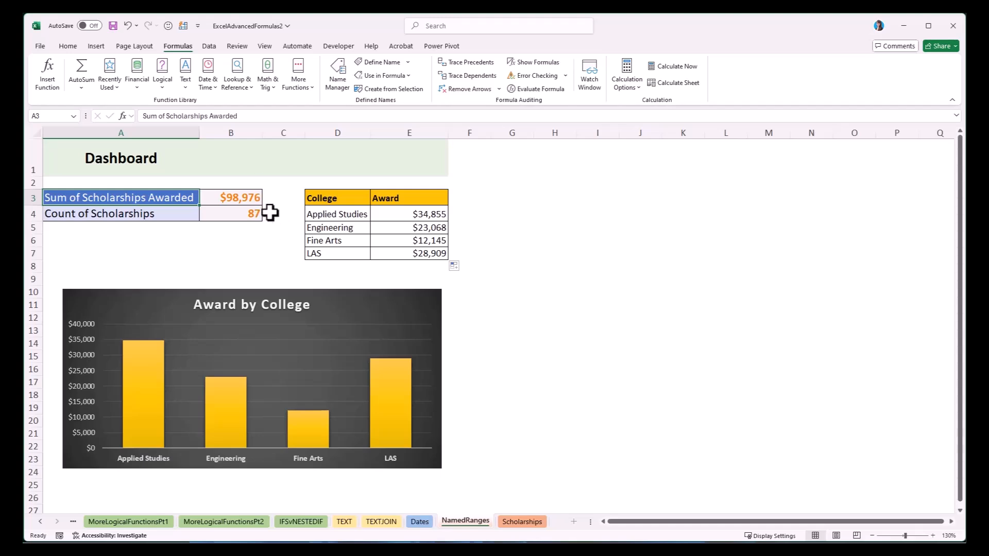
Check the list of defined names and open the Name Manager.
click(73, 116)
click(75, 118)
click(338, 78)
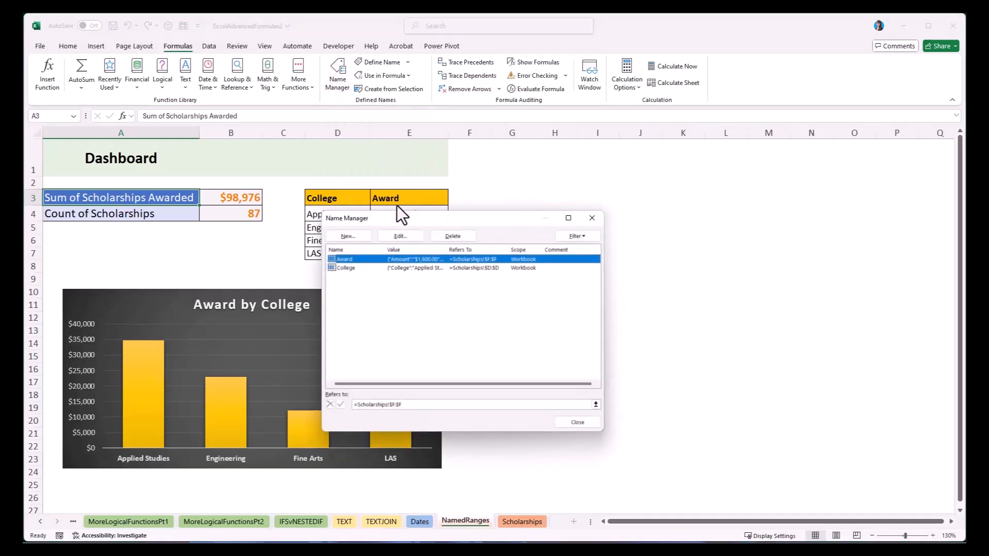